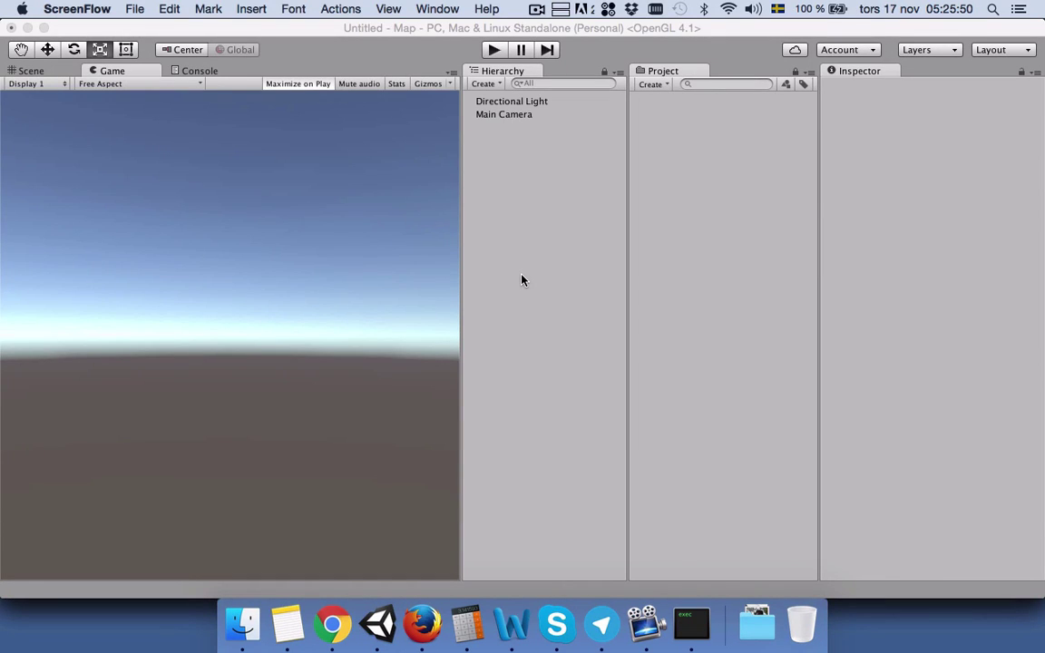
Add a 3D Text object to the scene
{"action": "left_click", "coordinate": [521, 280]}
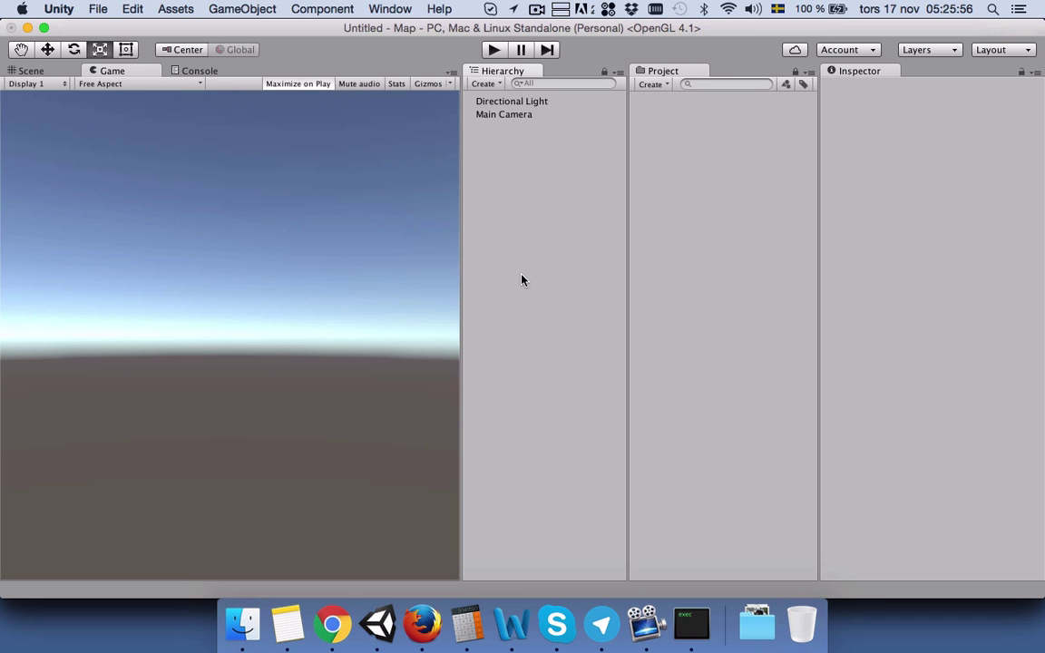
{"action": "left_click", "coordinate": [496, 84]}
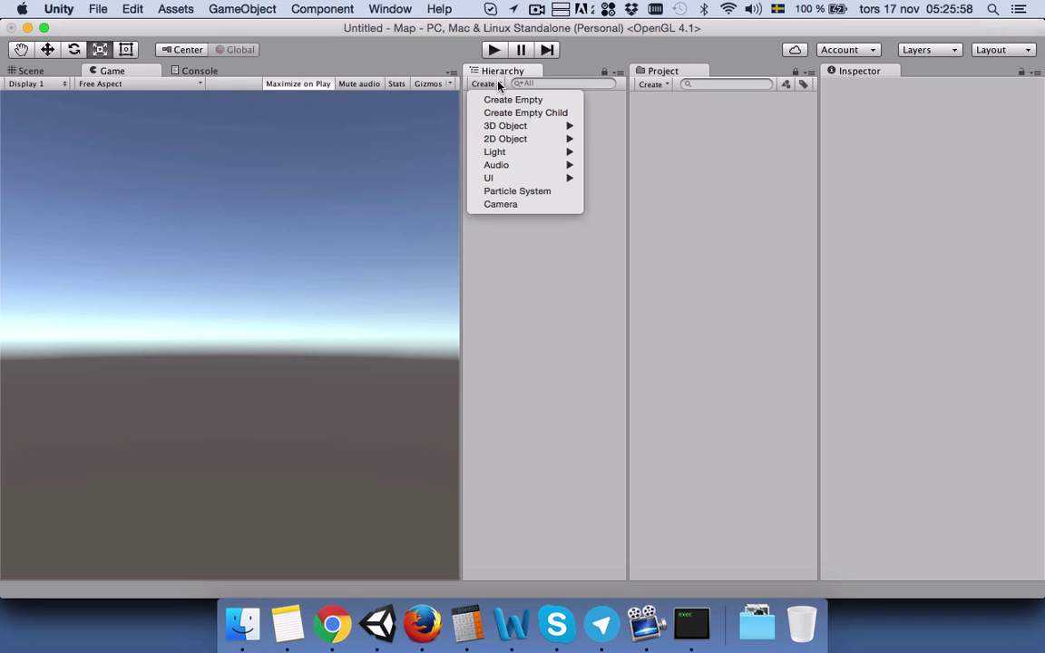
{"action": "mouse_move", "coordinate": [509, 127]}
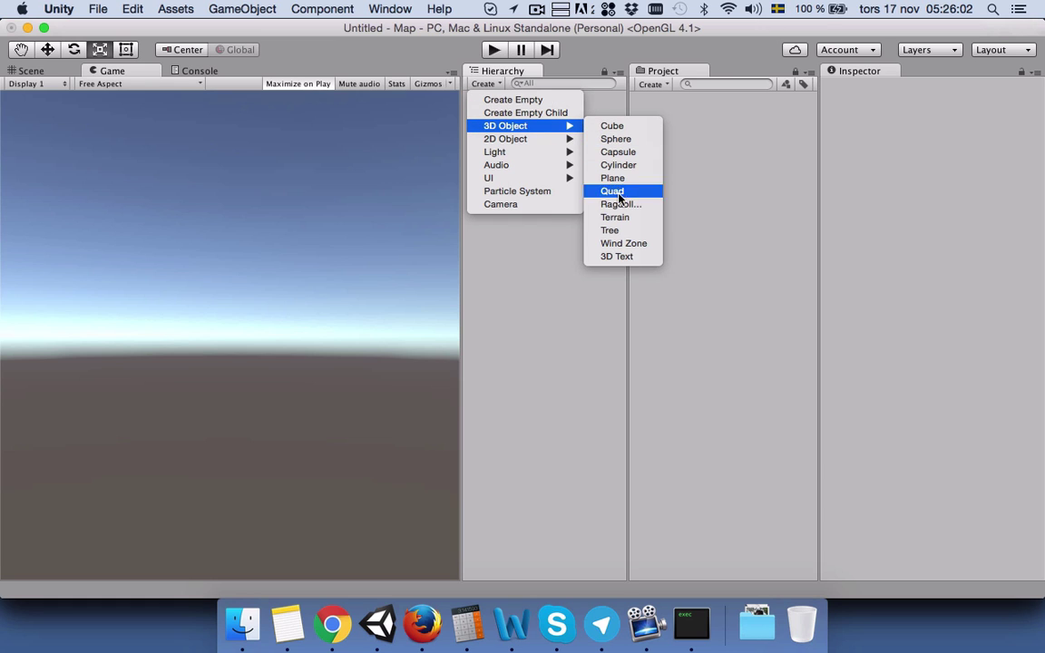
{"action": "left_click", "coordinate": [626, 258]}
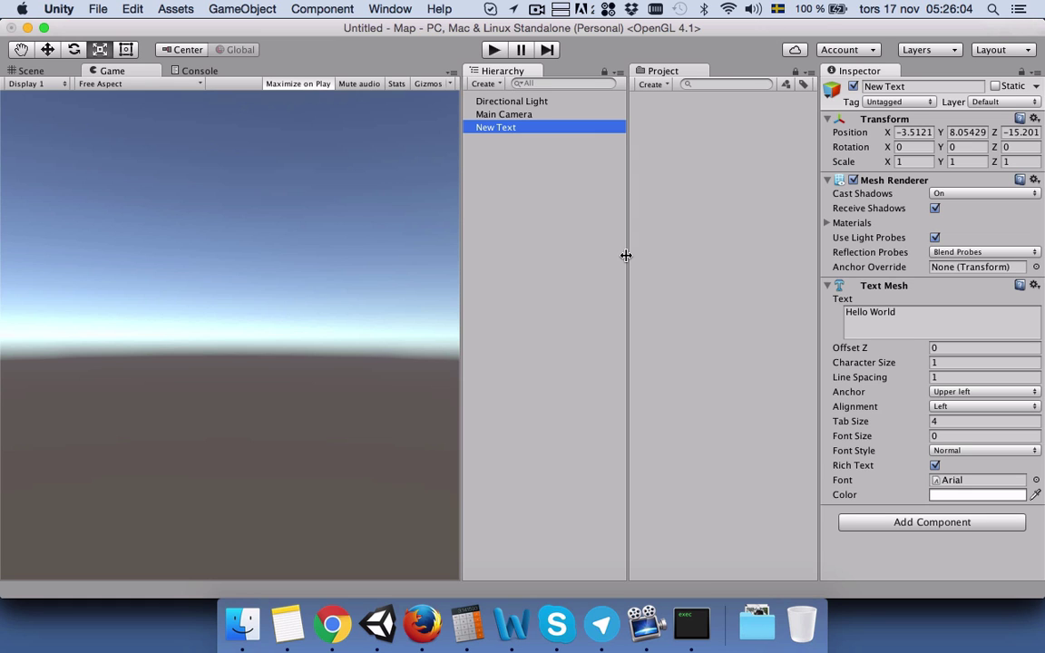
Set the text content of the new 3D text object to "This is my 3D Text"
{"action": "left_click", "coordinate": [925, 313]}
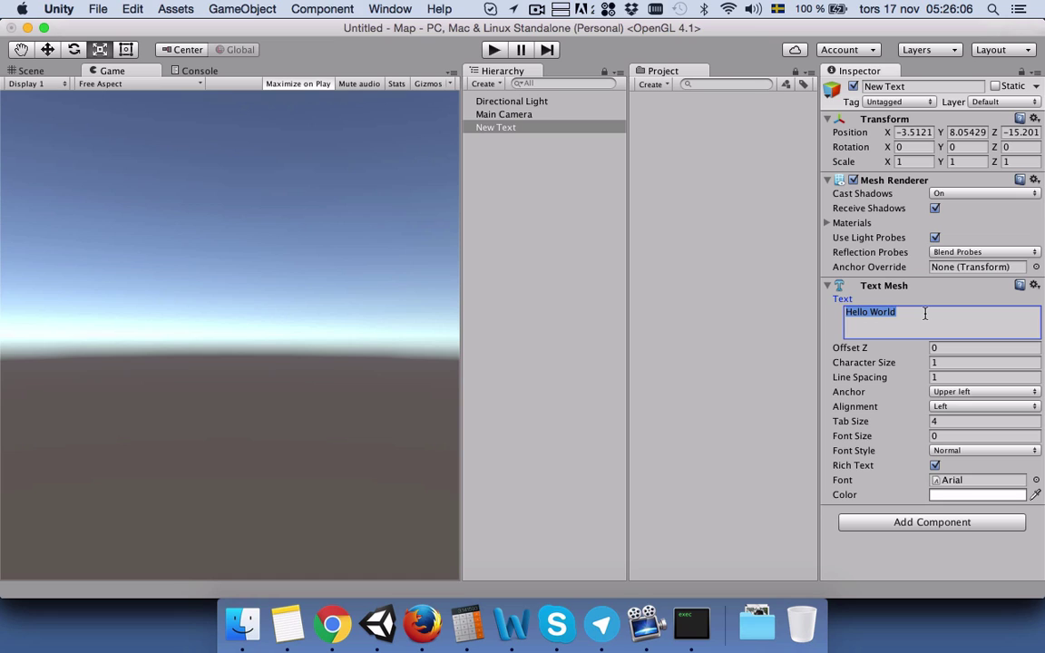
{"action": "type", "text": "This is my #D"}
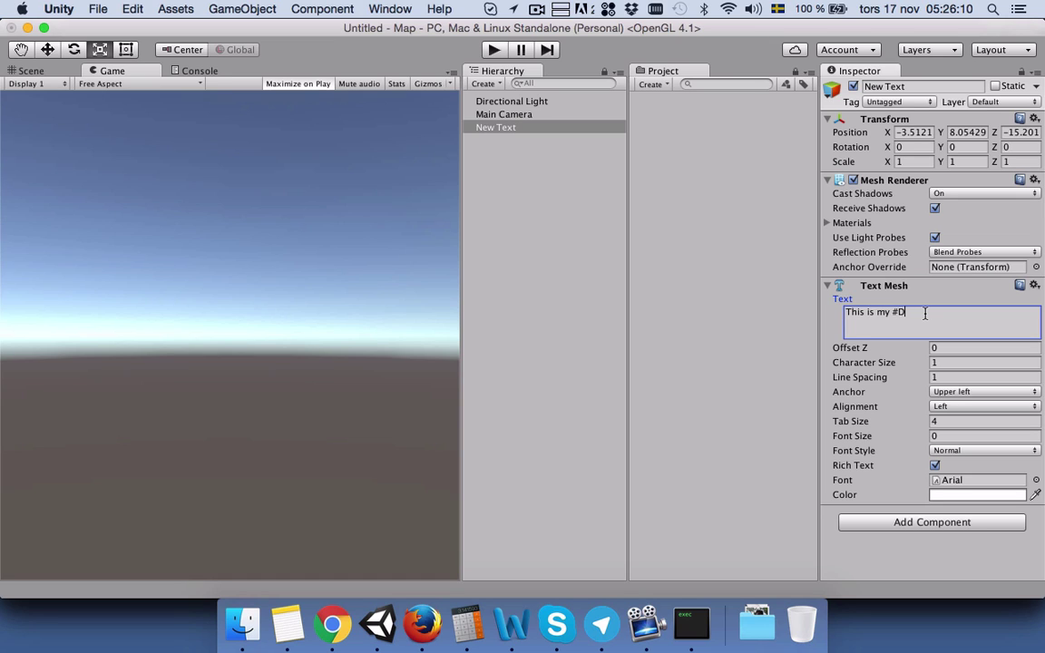
{"action": "key", "text": "BackSpace"}
{"action": "key", "text": "BackSpace"}
{"action": "type", "text": "3D Text"}
Change the Text Mesh color of the 3D text to a bright cyan
{"action": "left_click", "coordinate": [984, 495]}
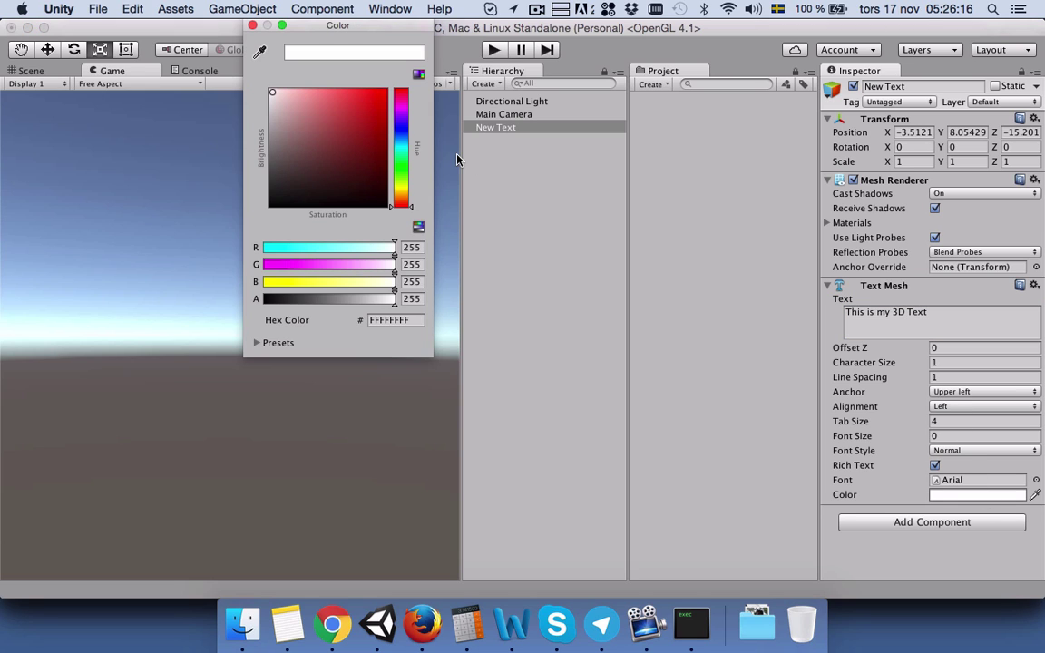
{"action": "left_click", "coordinate": [403, 146]}
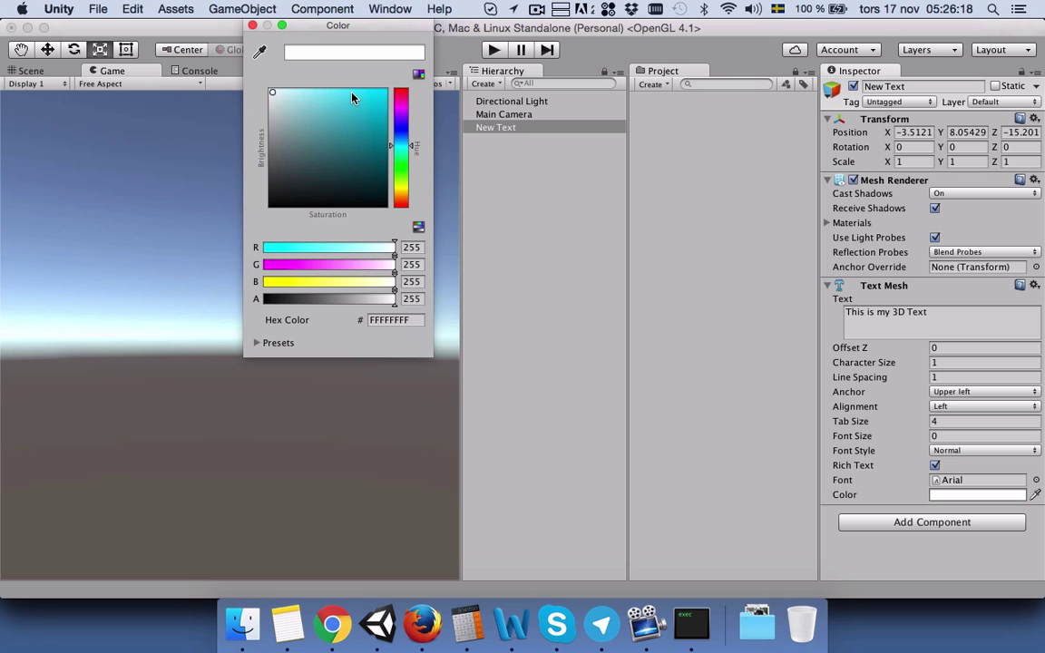
{"action": "left_click", "coordinate": [353, 100]}
{"action": "left_click", "coordinate": [253, 27]}
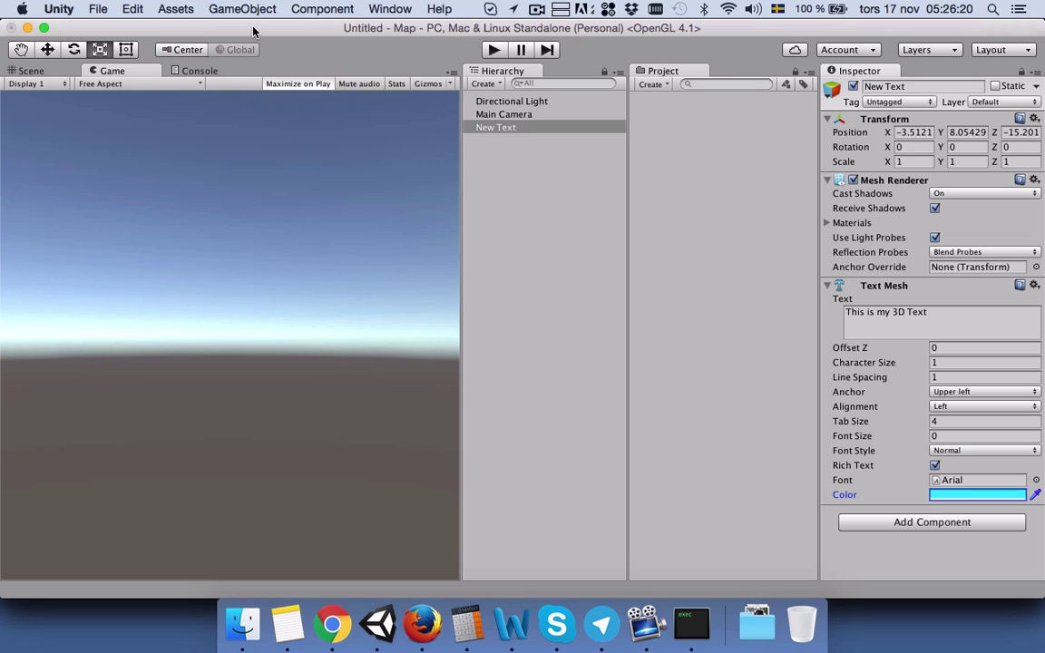
Scale the 3D text up in the Scene view to about 1.56 in X and 1.47 in Y, and deselect it
{"action": "left_click", "coordinate": [55, 69]}
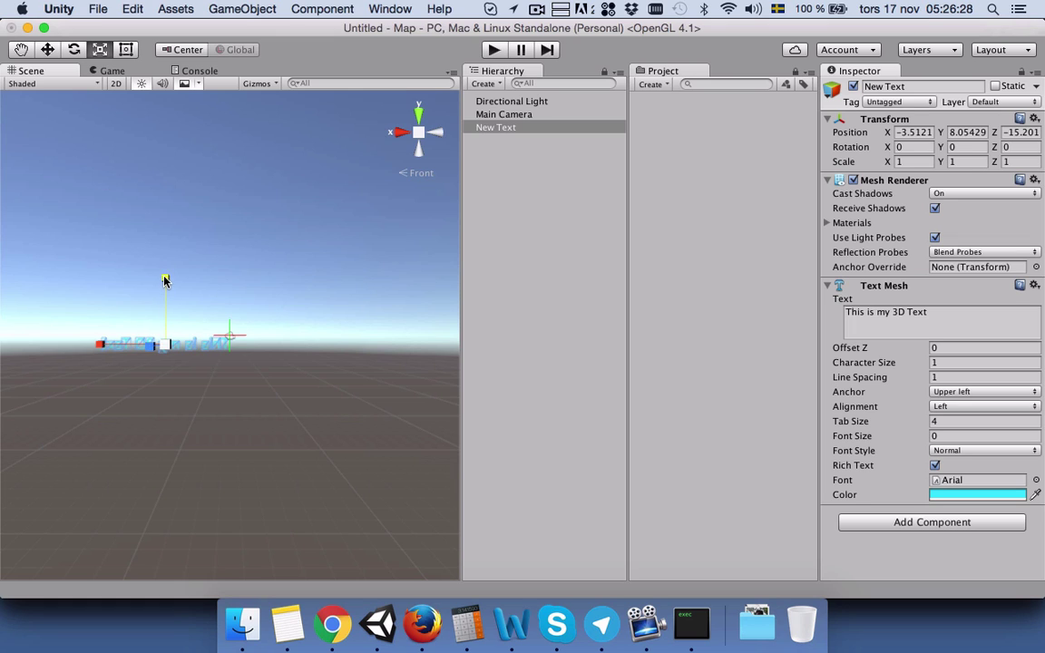
{"action": "left_click_drag", "start_coordinate": [165, 285], "coordinate": [160, 227]}
{"action": "left_click_drag", "start_coordinate": [102, 346], "coordinate": [64, 346]}
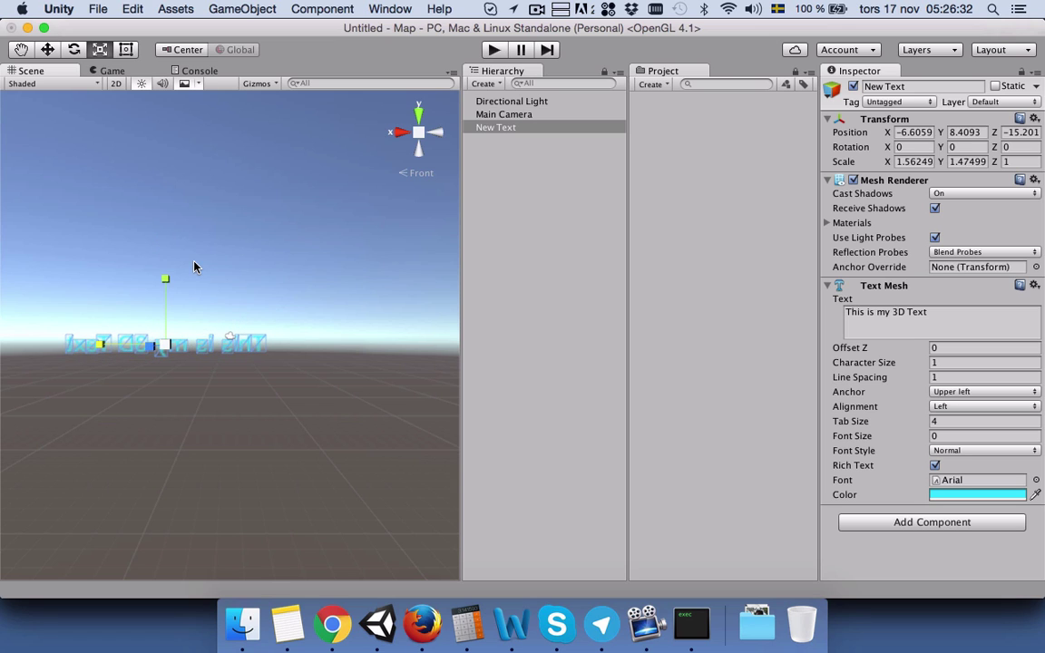
{"action": "left_click", "coordinate": [192, 376]}
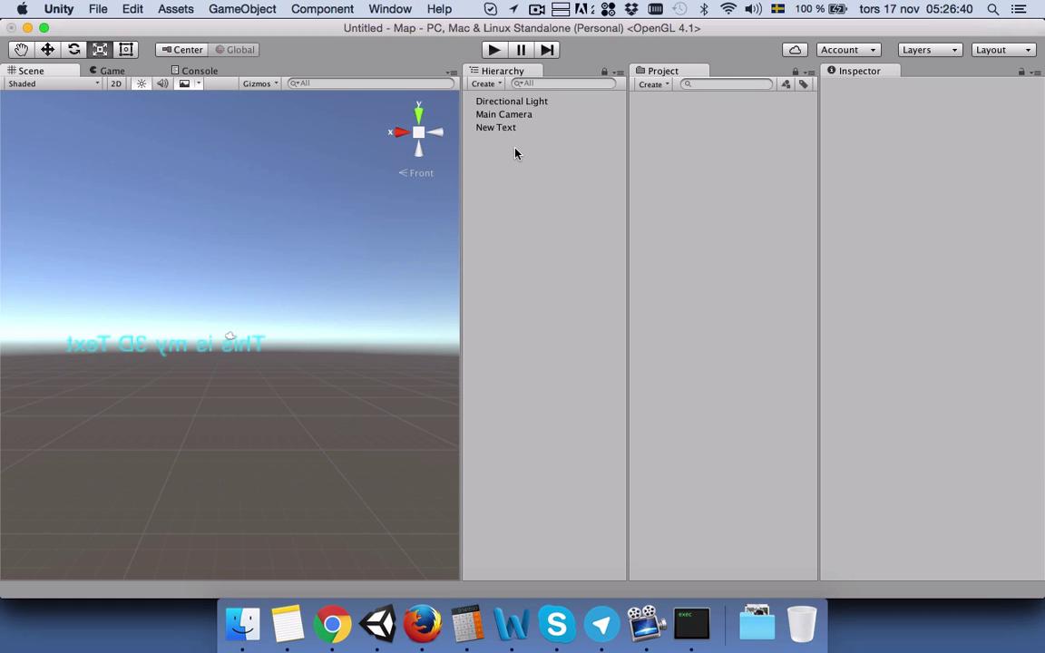
Set the Main Camera's Clear Flags to Solid Color
{"action": "left_click", "coordinate": [484, 115]}
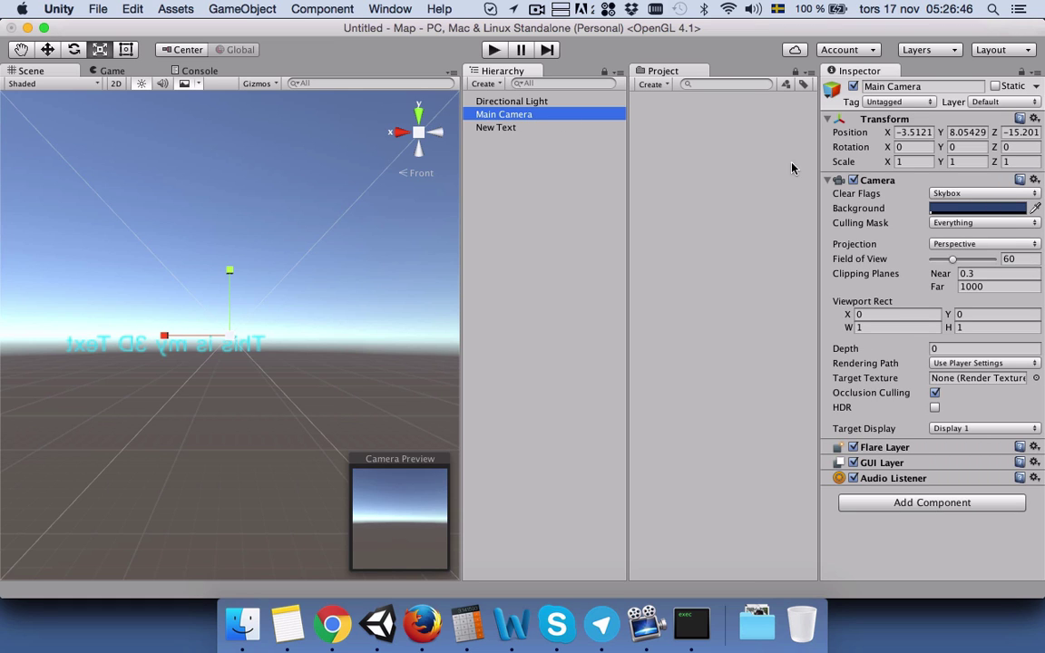
{"action": "left_click", "coordinate": [979, 194]}
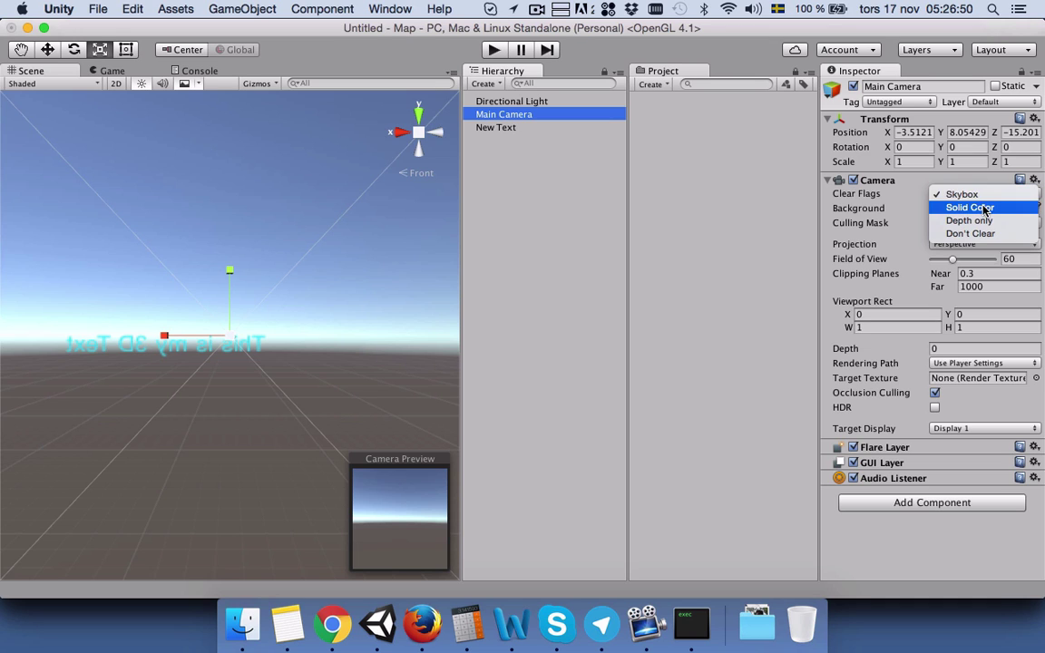
{"action": "left_click", "coordinate": [982, 207]}
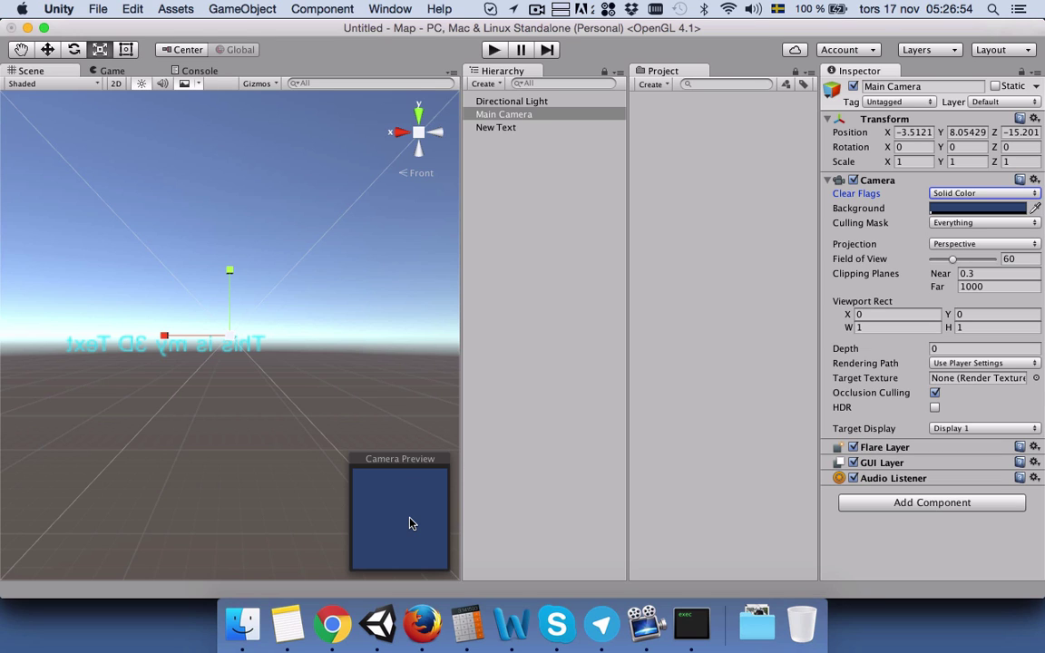
Add a second Camera object to the scene
{"action": "left_click", "coordinate": [484, 83]}
{"action": "left_click", "coordinate": [501, 132]}
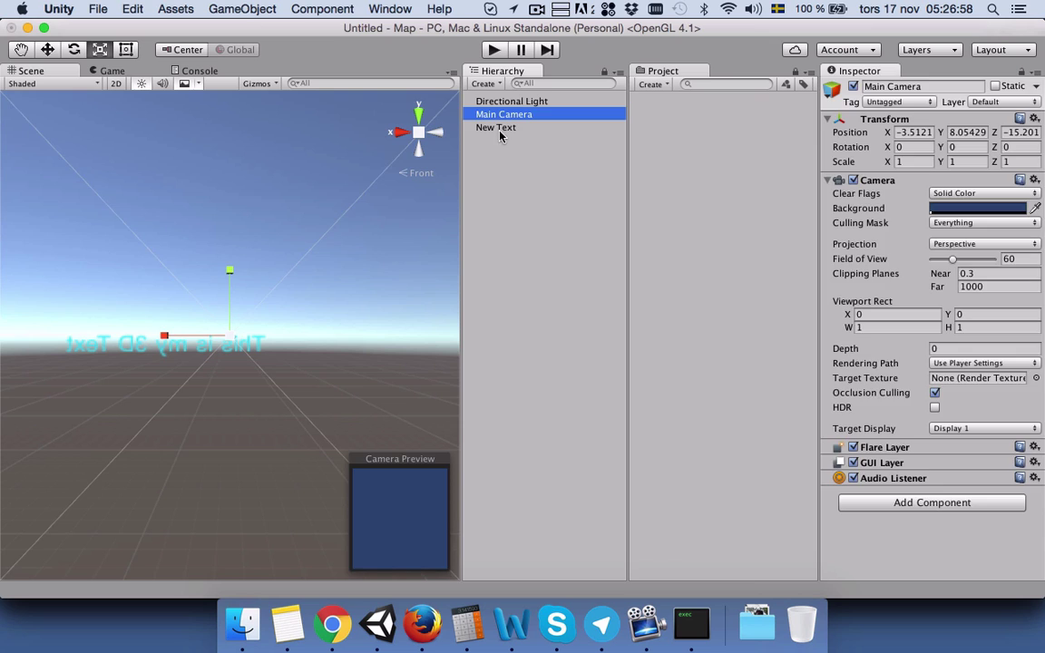
{"action": "left_click", "coordinate": [501, 119], "text": "super"}
{"action": "left_click", "coordinate": [496, 85]}
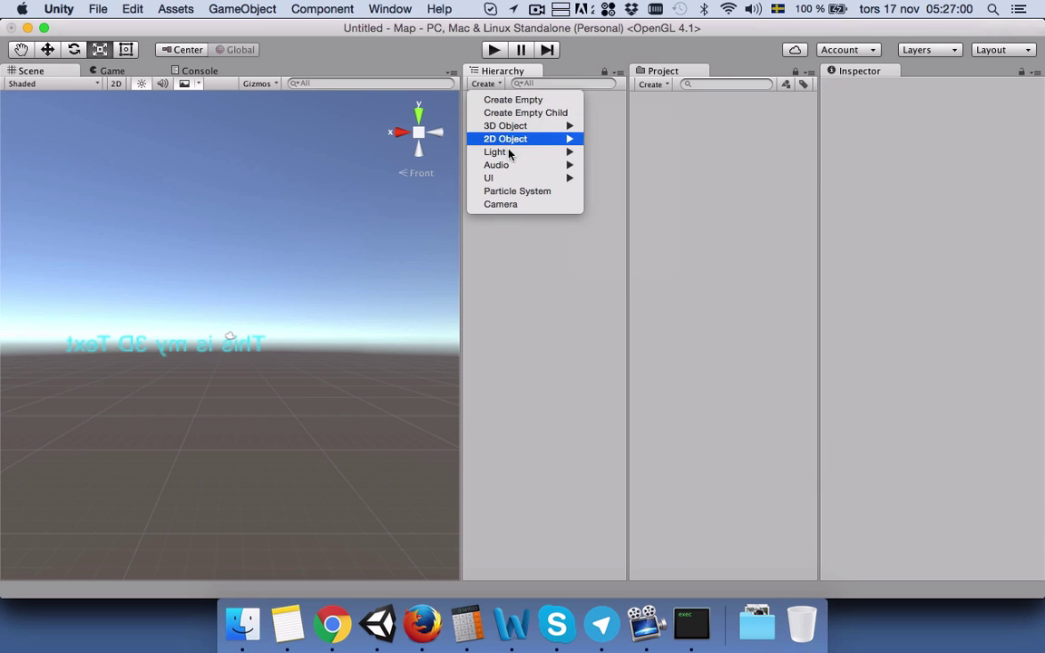
{"action": "left_click", "coordinate": [513, 204]}
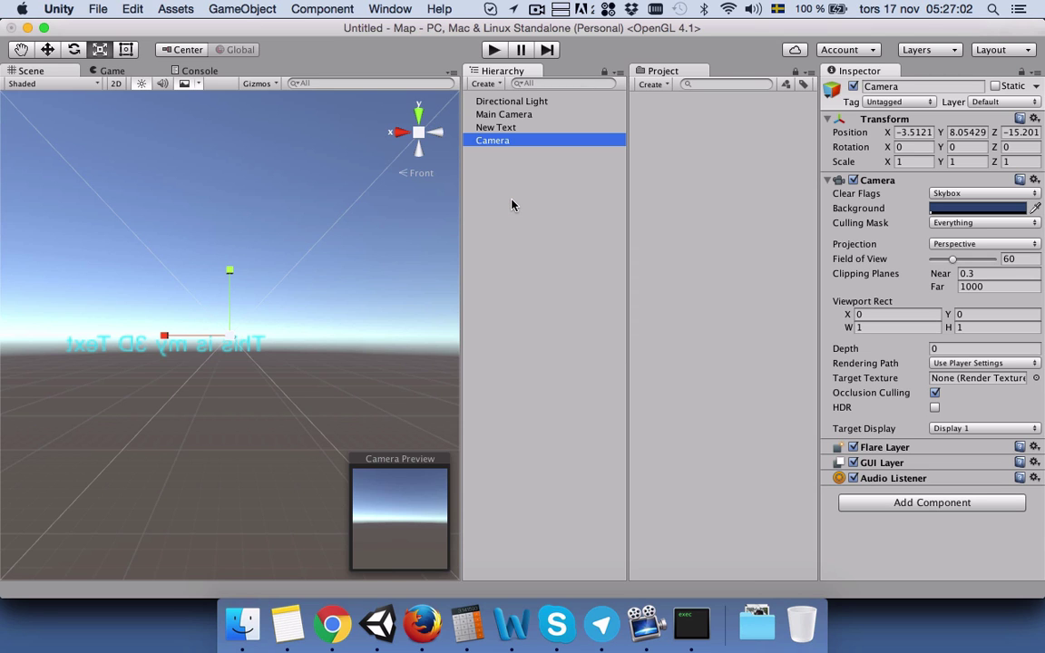
Align the Main Camera with a front Scene view that frames the whole mirrored 3D text
{"action": "left_click", "coordinate": [514, 115]}
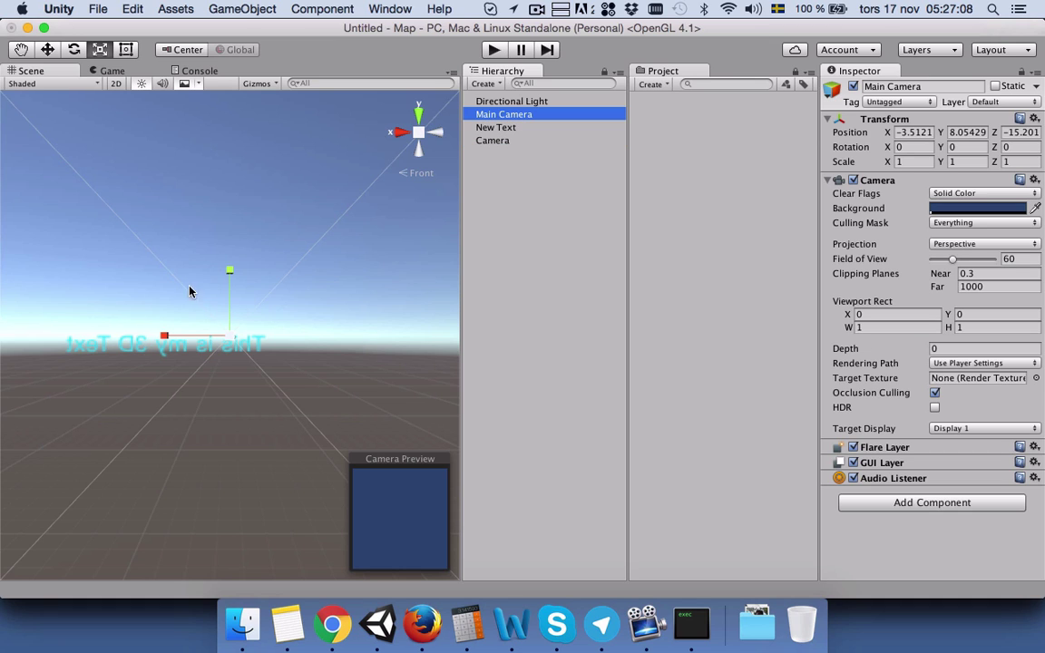
{"action": "left_click_drag", "start_coordinate": [56, 333], "coordinate": [273, 288], "text": "alt"}
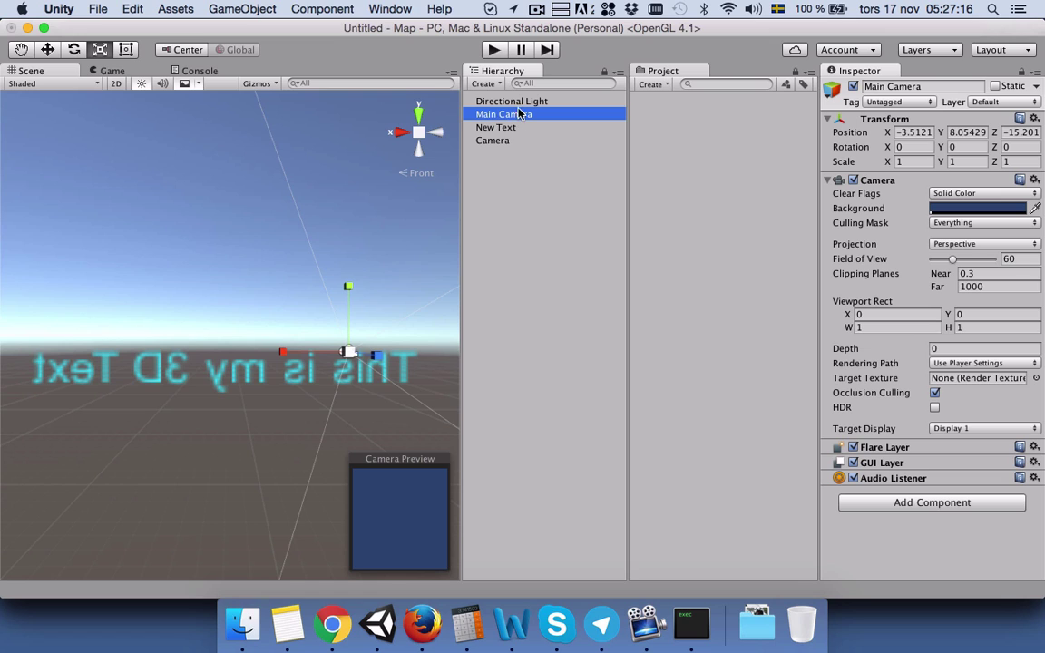
{"action": "left_click", "coordinate": [260, 8]}
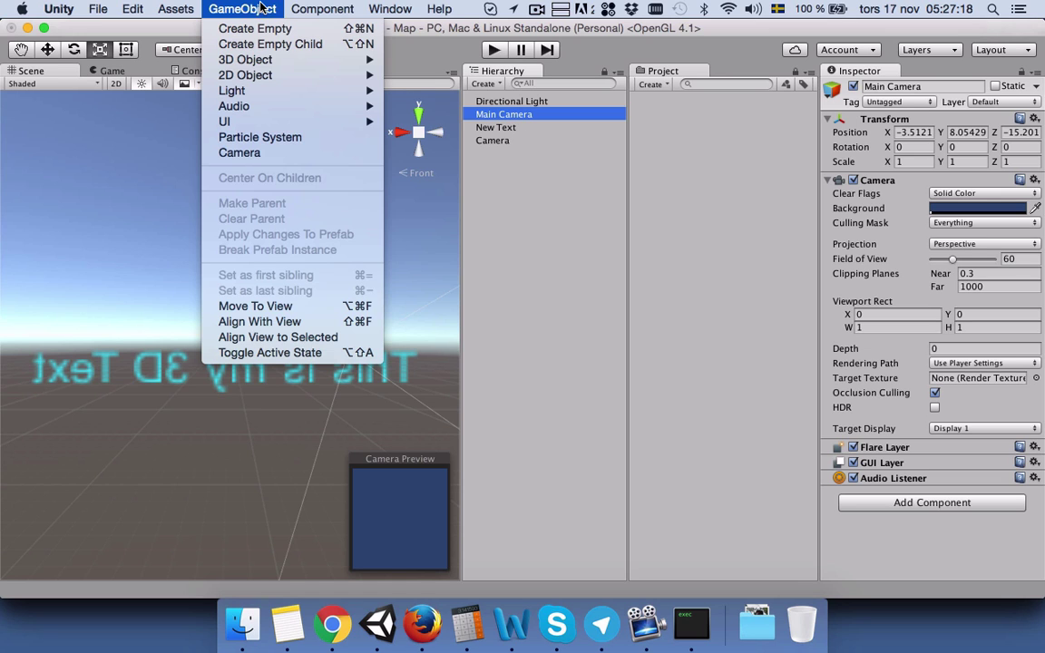
{"action": "left_click", "coordinate": [272, 325]}
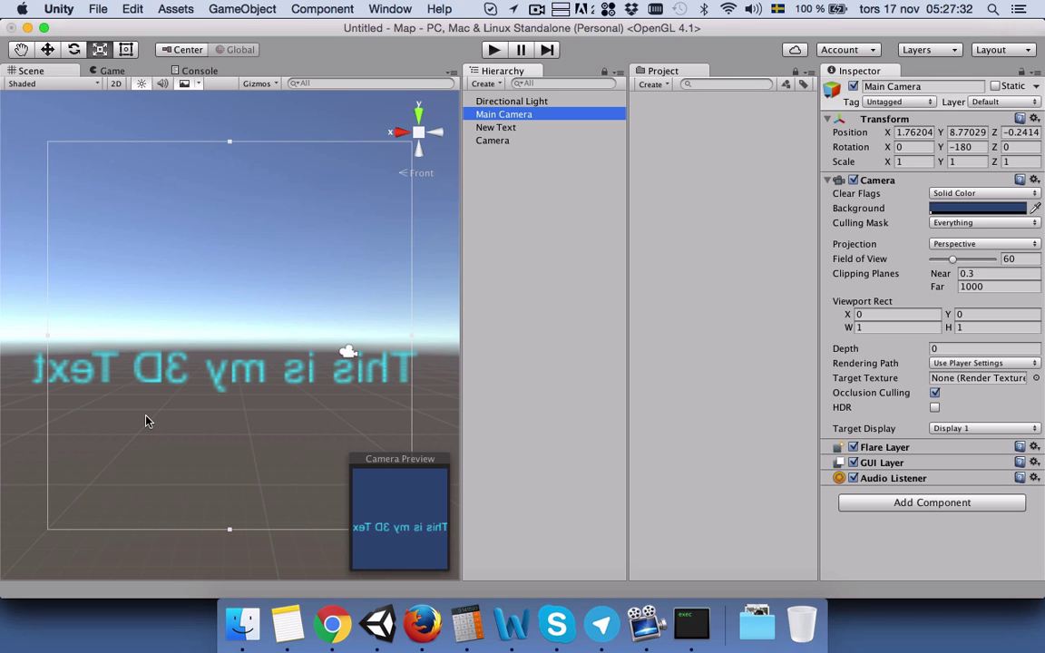
{"action": "scroll", "coordinate": [176, 424], "scroll_direction": "down", "scroll_amount": 3}
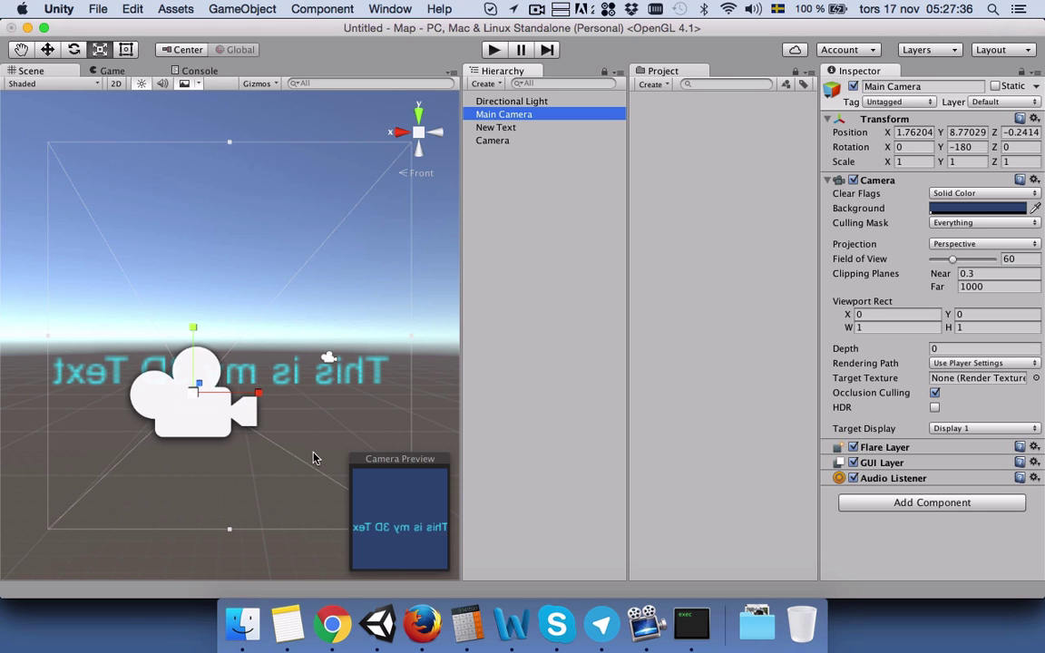
{"action": "left_click", "coordinate": [243, 9]}
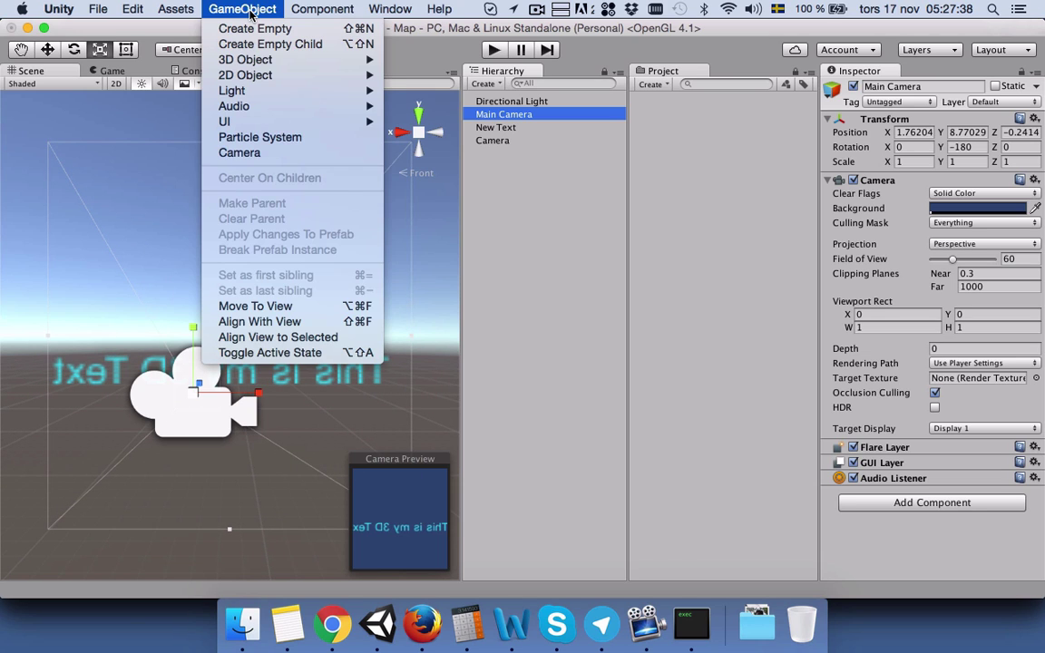
{"action": "left_click", "coordinate": [265, 322]}
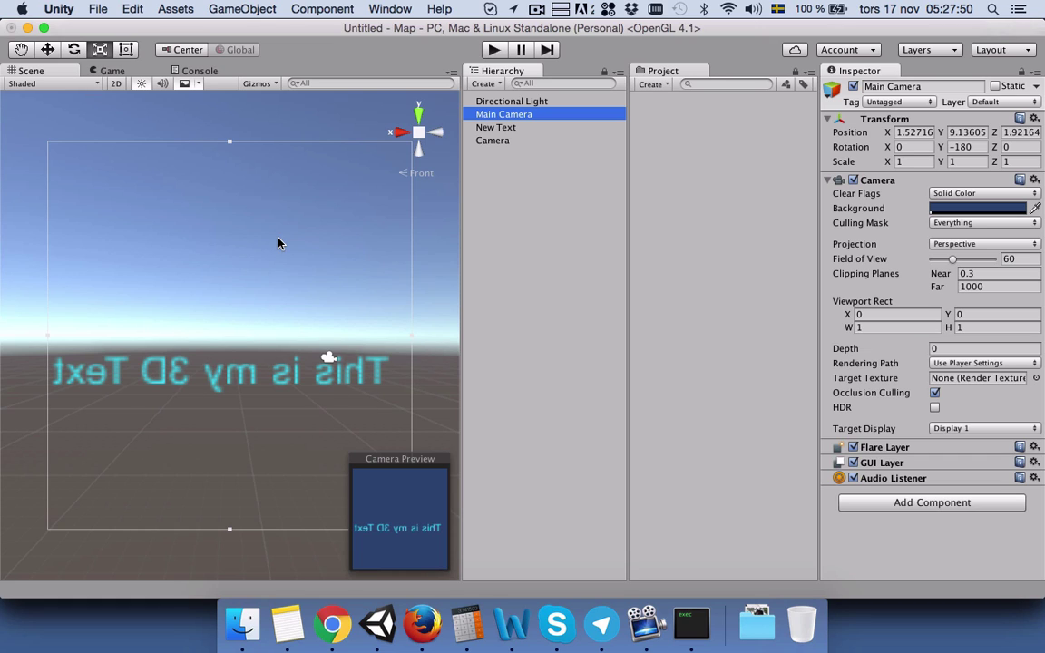
Turn the Scene view to the back view and set the second Camera's Clear Flags to Solid Color
{"action": "left_click", "coordinate": [435, 133]}
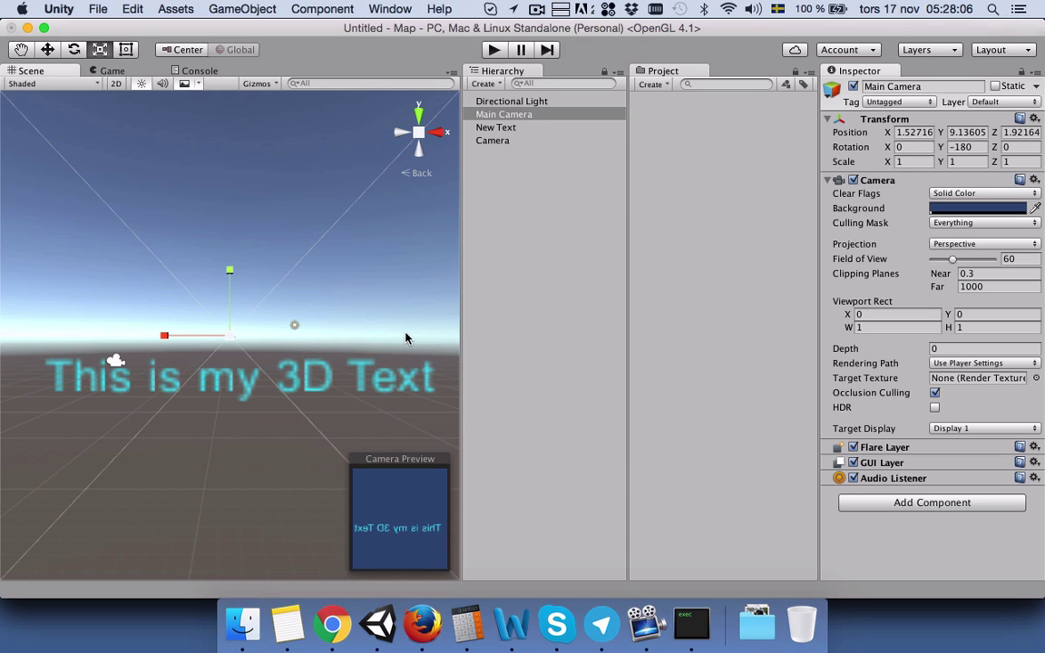
{"action": "left_click", "coordinate": [512, 140]}
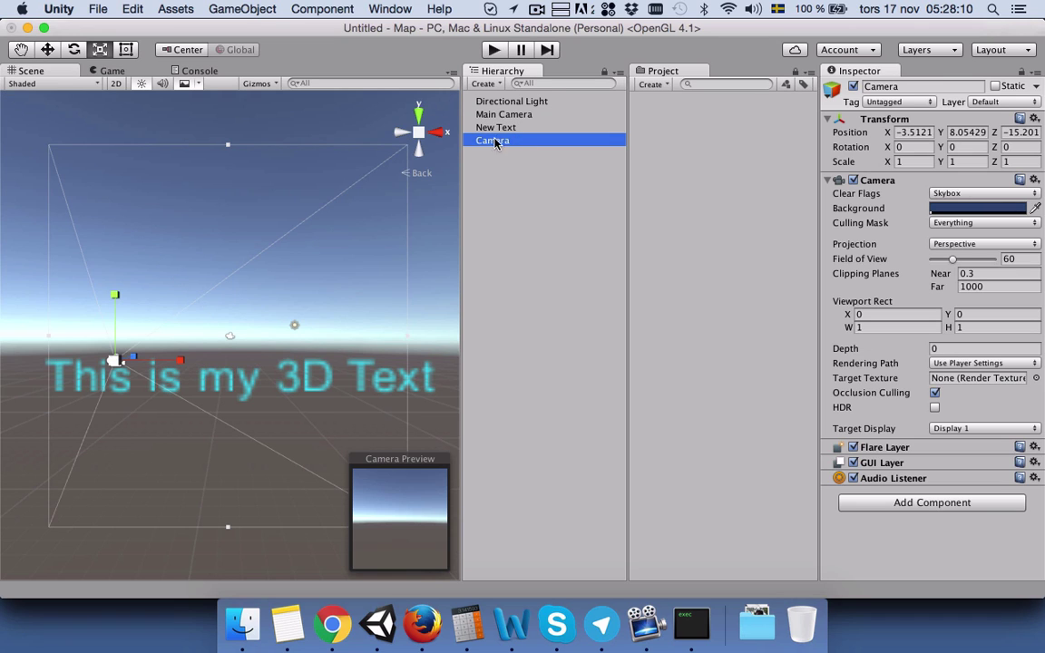
{"action": "left_click", "coordinate": [983, 193]}
{"action": "left_click", "coordinate": [969, 207]}
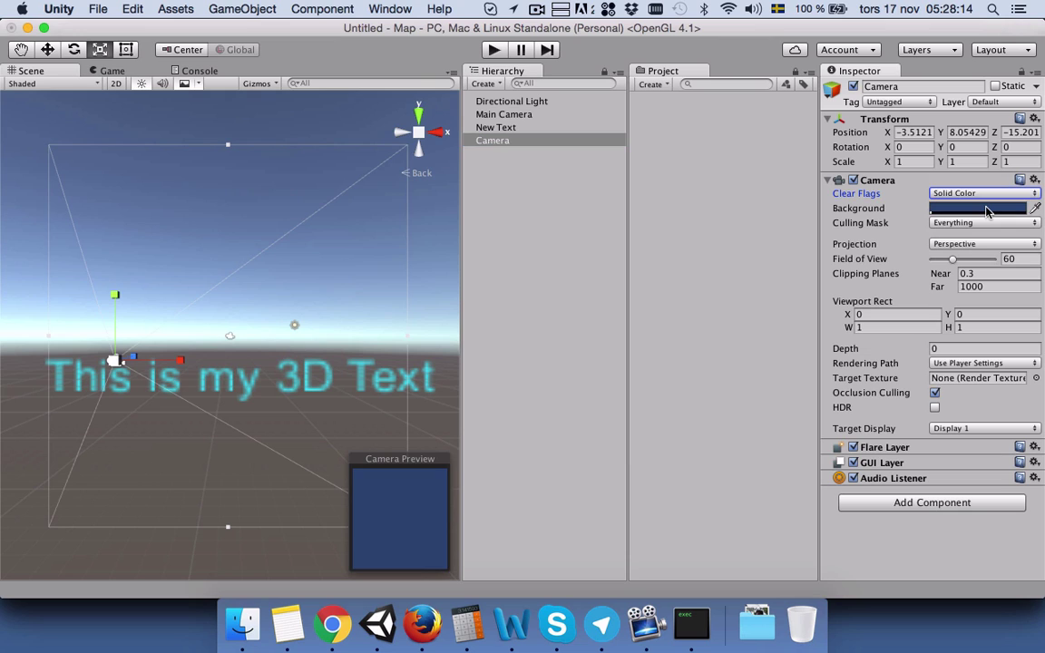
Change the second Camera's background color to a dark red, about R 184, G 5, B 9
{"action": "left_click", "coordinate": [987, 212]}
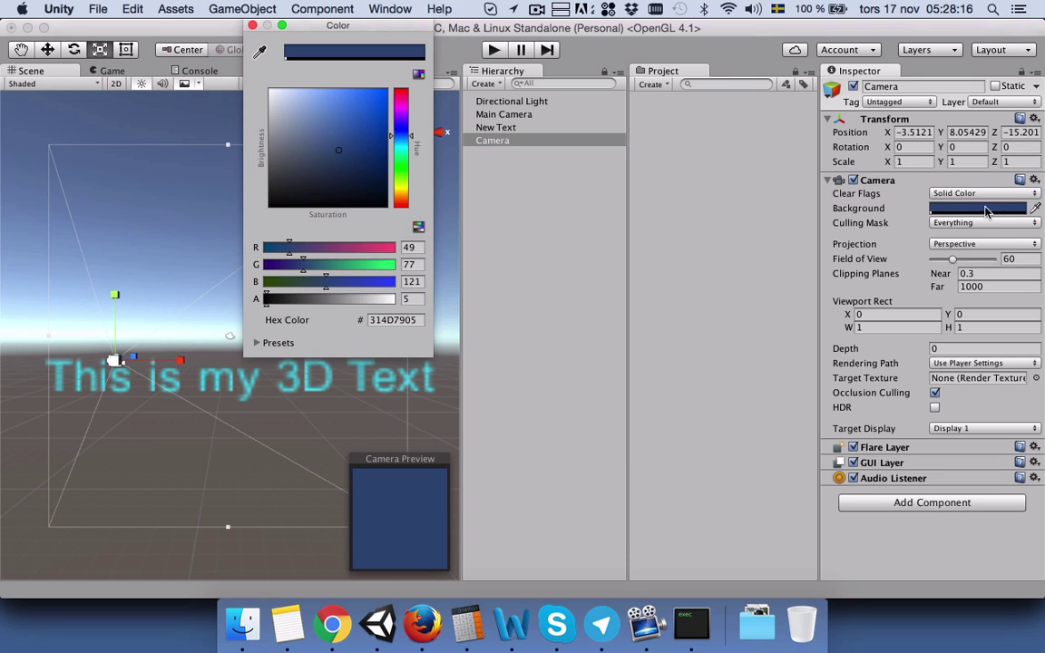
{"action": "left_click", "coordinate": [404, 203]}
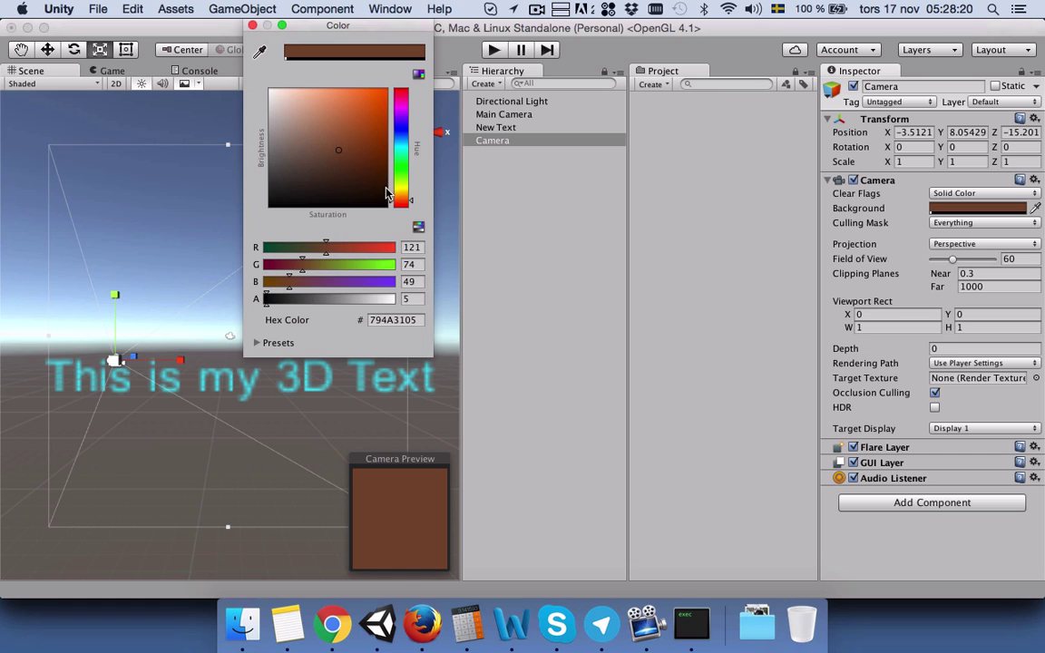
{"action": "left_click", "coordinate": [400, 90]}
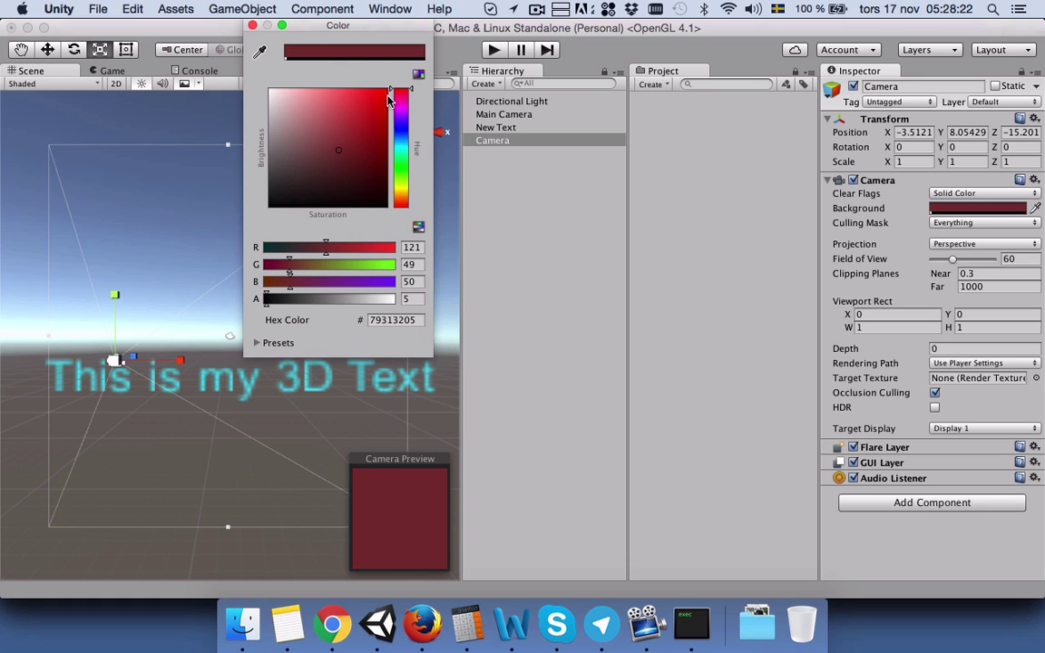
{"action": "left_click", "coordinate": [381, 127]}
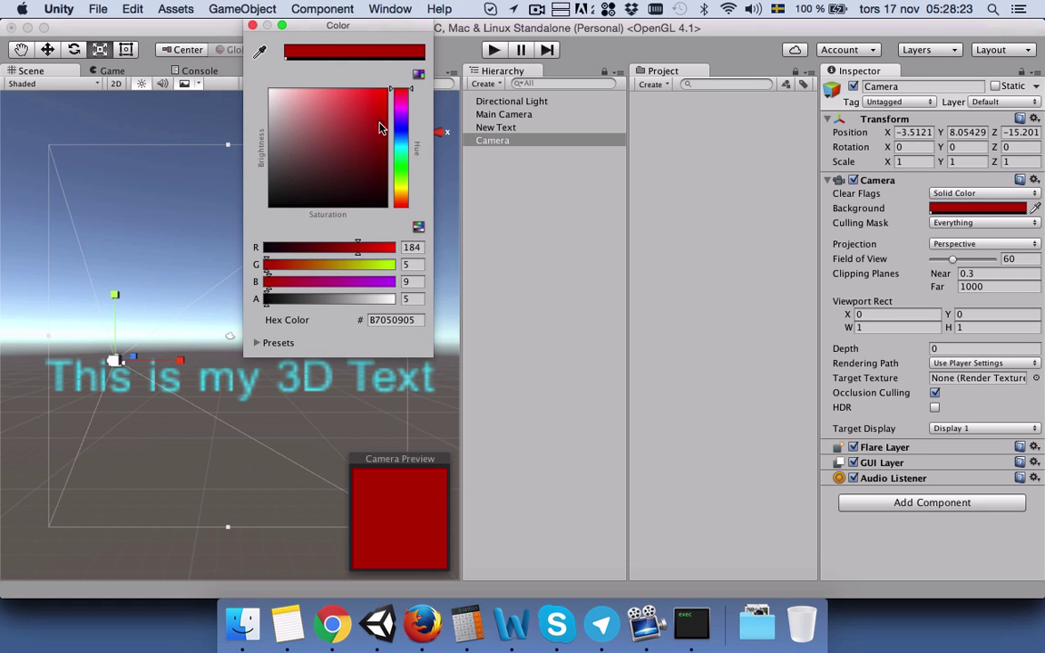
{"action": "left_click", "coordinate": [252, 26]}
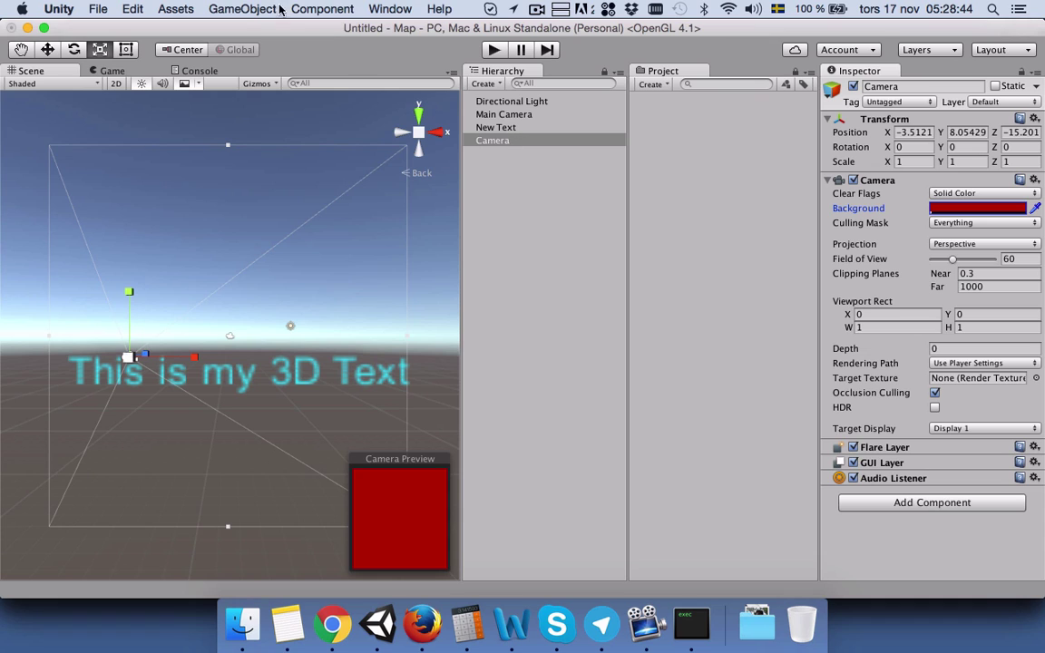
Align the second Camera with the back Scene view framing the 3D text and show the result in the Game view
{"action": "left_click", "coordinate": [499, 145]}
{"action": "left_click", "coordinate": [498, 143]}
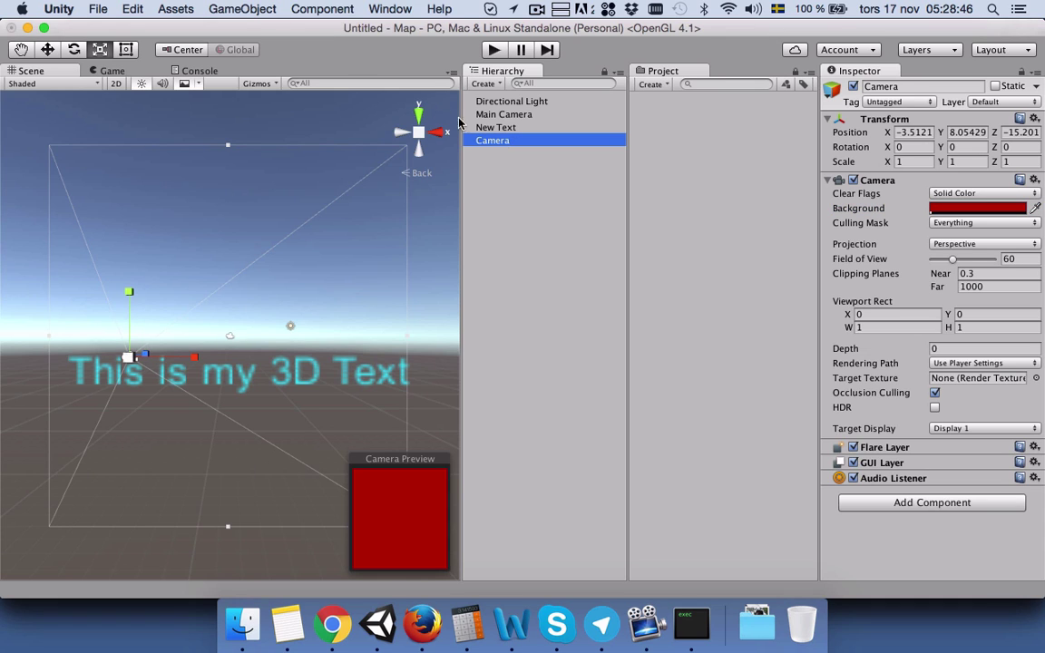
{"action": "left_click", "coordinate": [259, 8]}
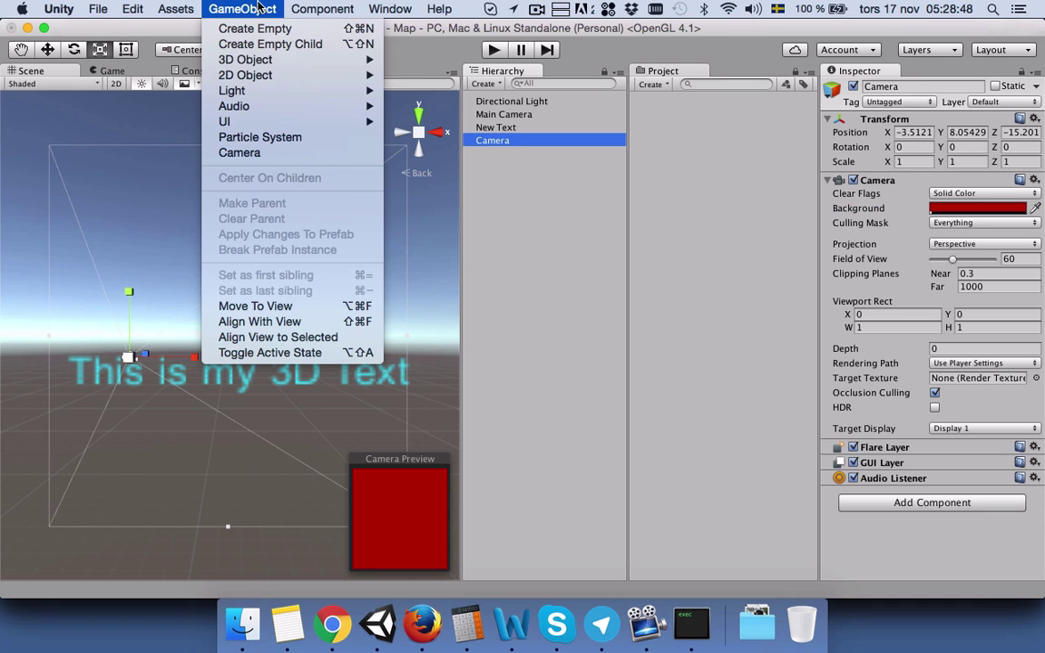
{"action": "left_click", "coordinate": [256, 322]}
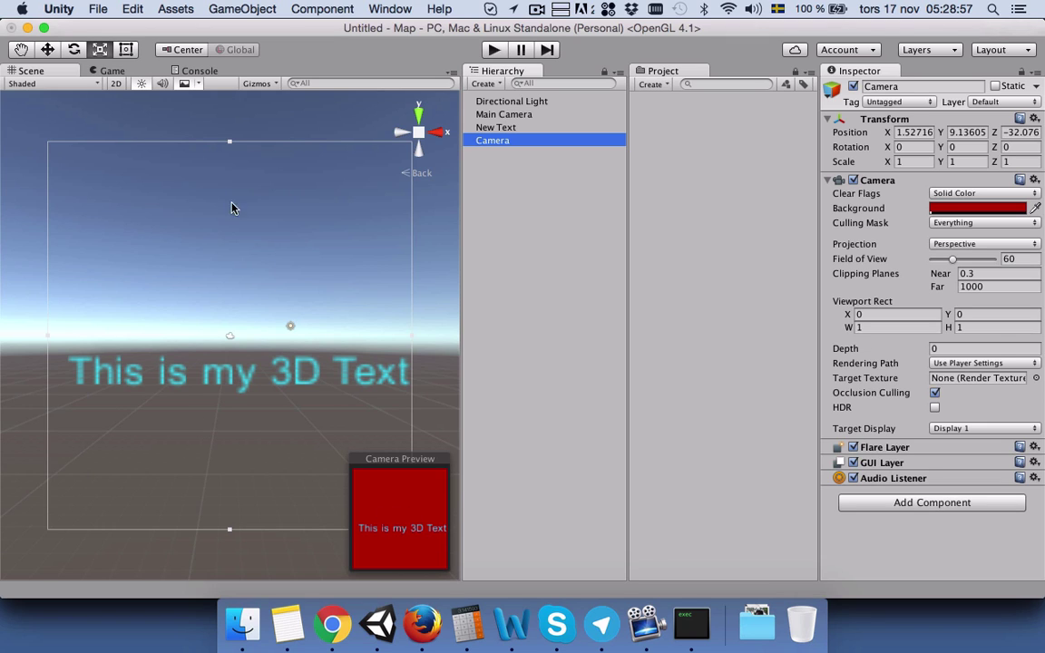
{"action": "left_click", "coordinate": [115, 71]}
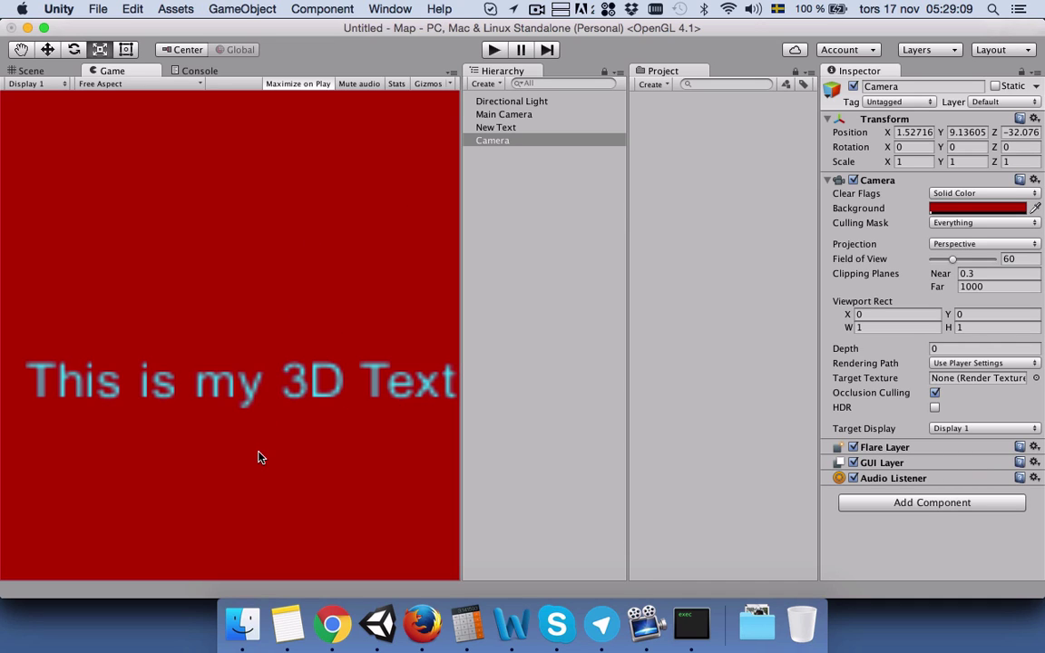
Set the Main Camera's Viewport Rect height to 0.5
{"action": "left_click", "coordinate": [508, 115]}
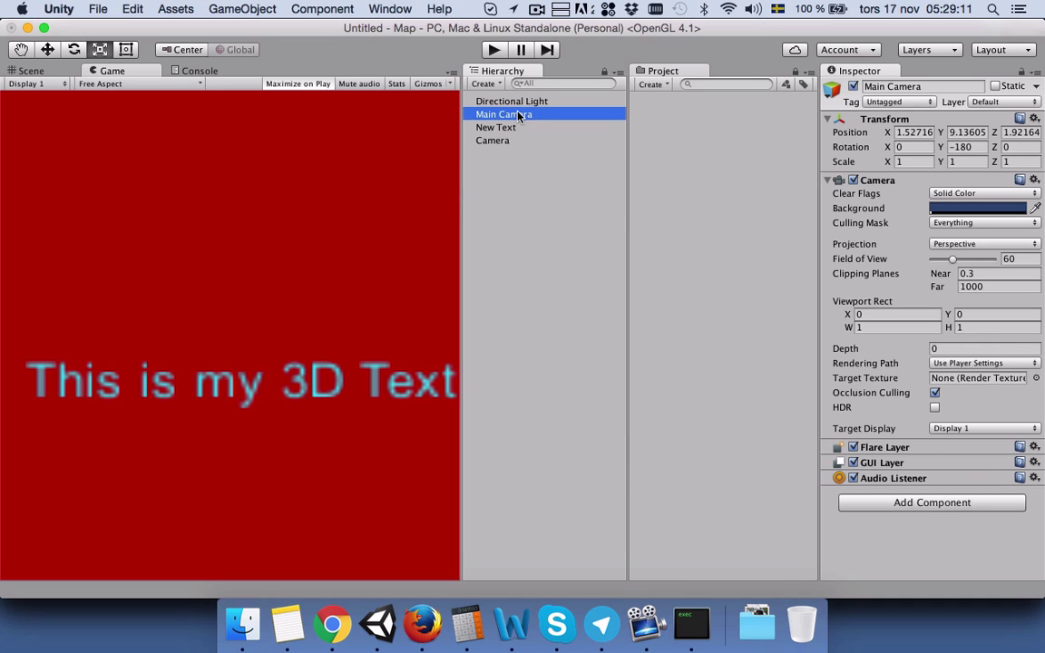
{"action": "left_click", "coordinate": [961, 314]}
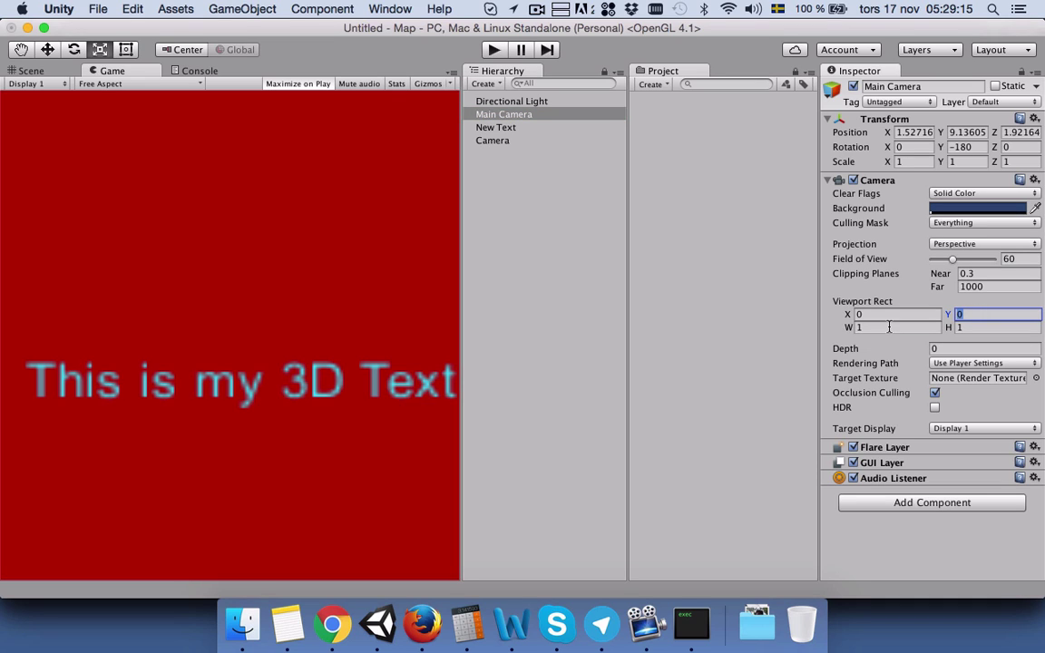
{"action": "left_click", "coordinate": [917, 325]}
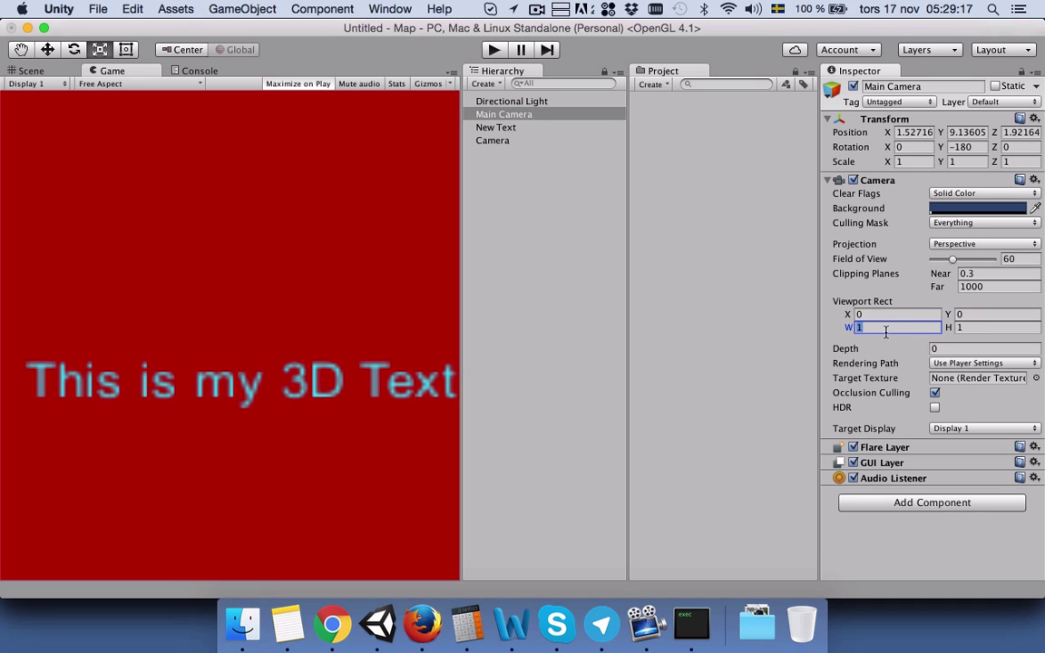
{"action": "left_click", "coordinate": [976, 327]}
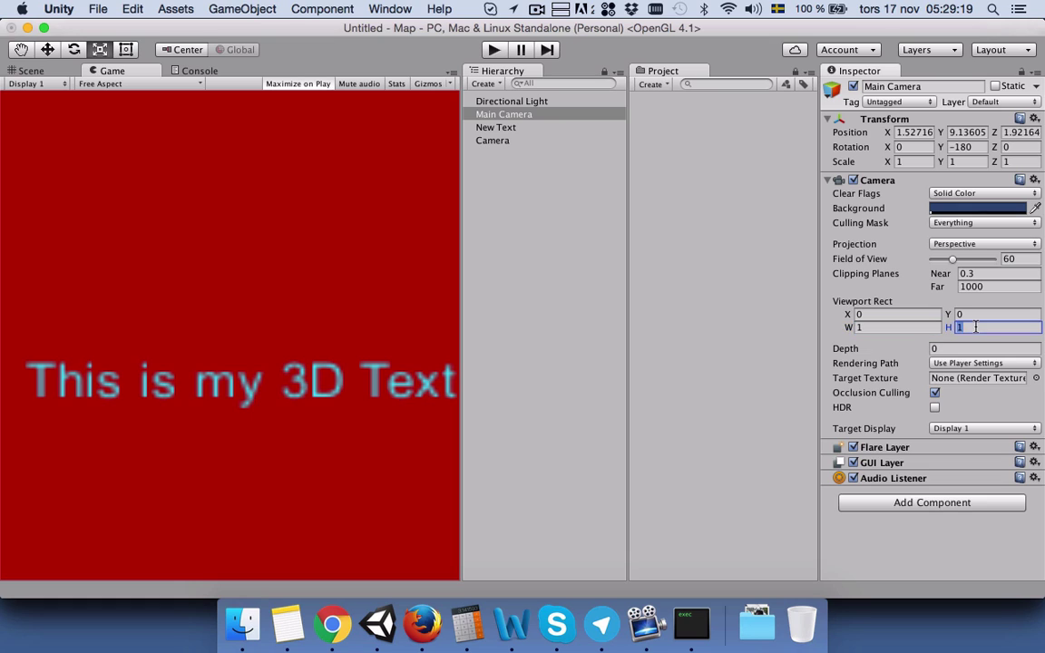
{"action": "type", "text": "0.5"}
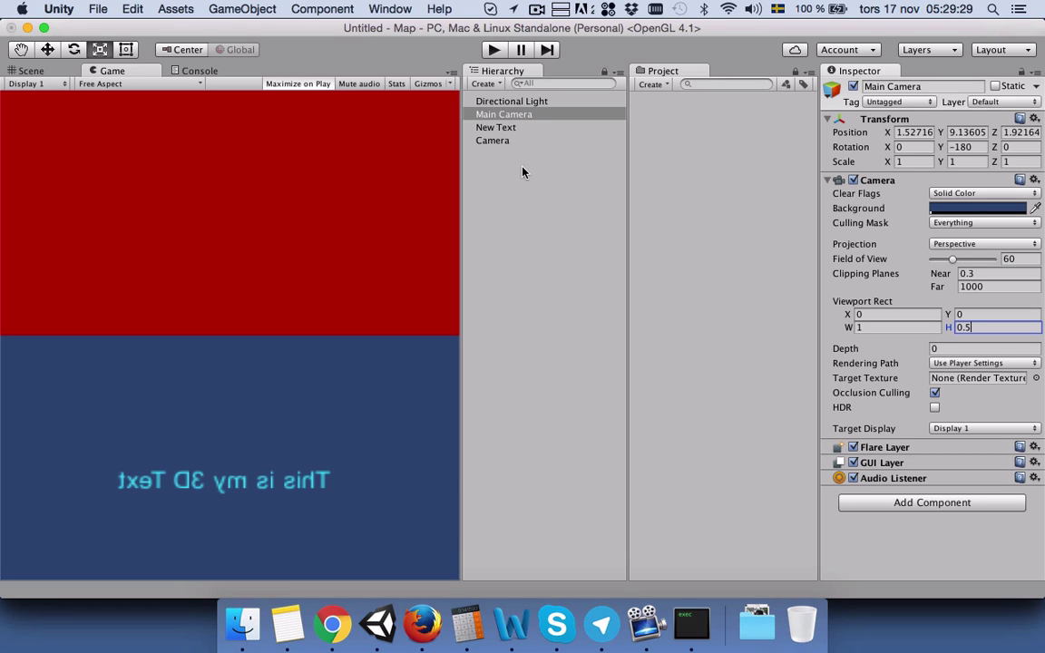
Set the second Camera's Viewport Rect to Y 0.5 and H 0.5, and compare both cameras' settings
{"action": "left_click", "coordinate": [494, 141]}
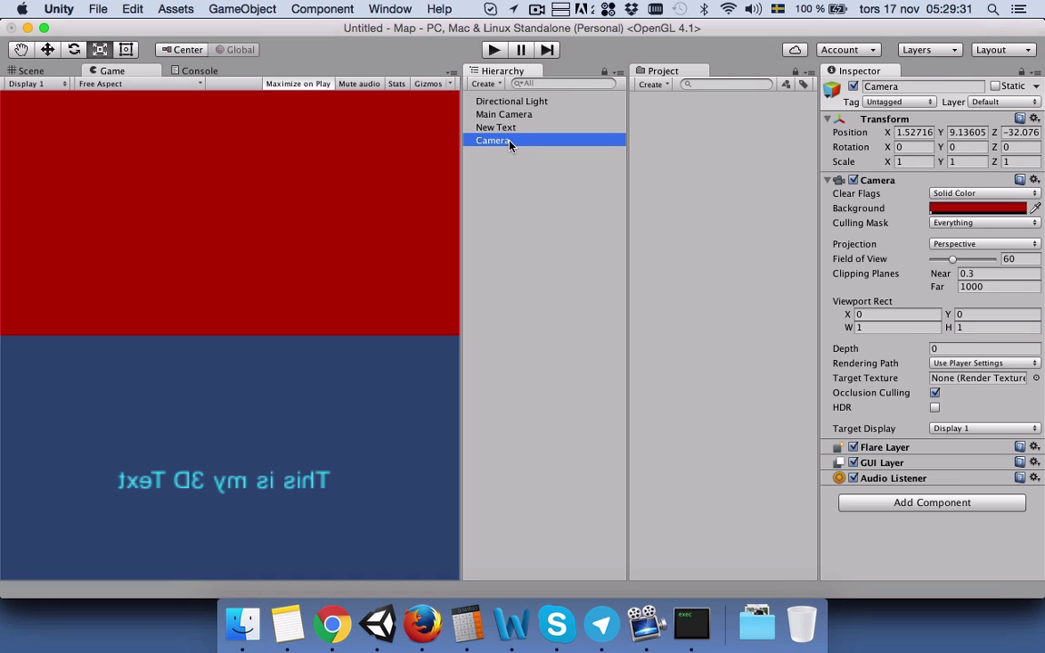
{"action": "left_click", "coordinate": [988, 314]}
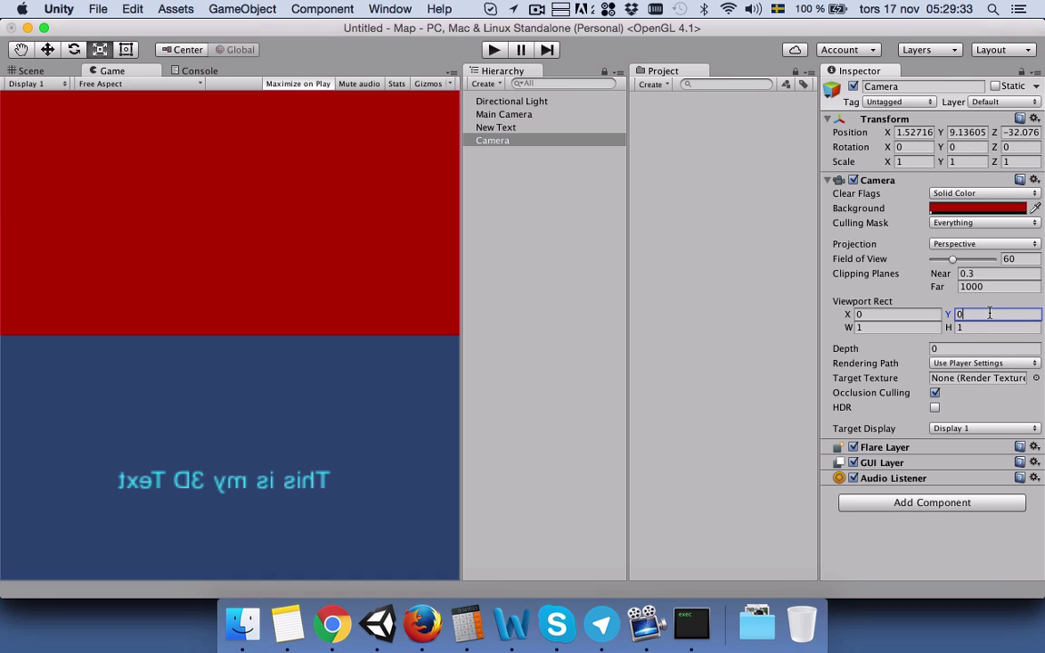
{"action": "type", "text": ".5"}
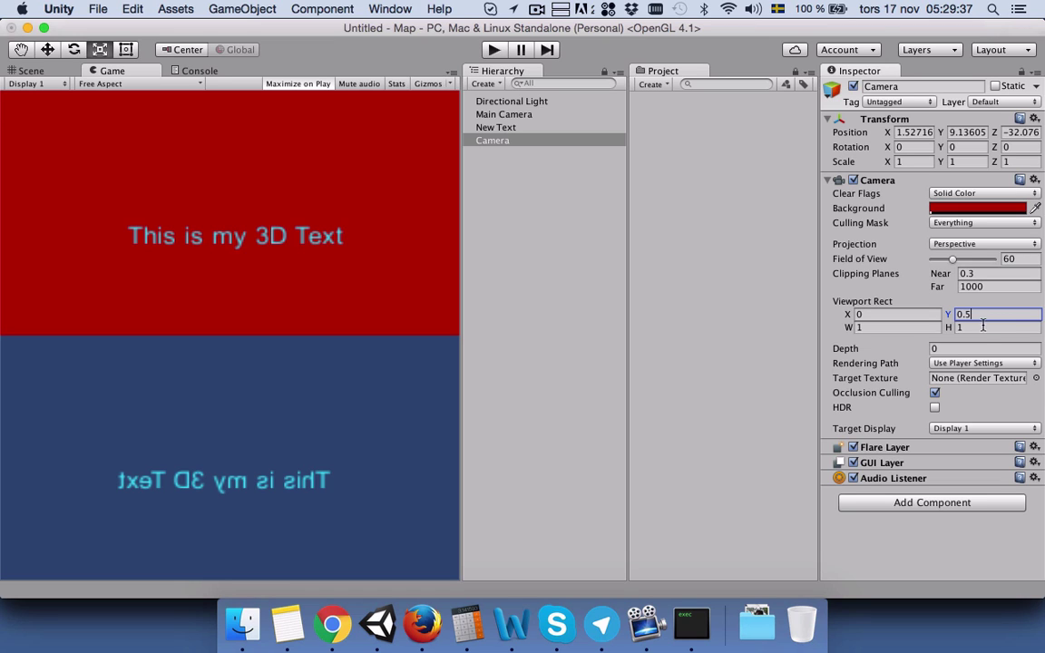
{"action": "left_click", "coordinate": [982, 327]}
{"action": "type", "text": "0.5"}
{"action": "left_click", "coordinate": [510, 116]}
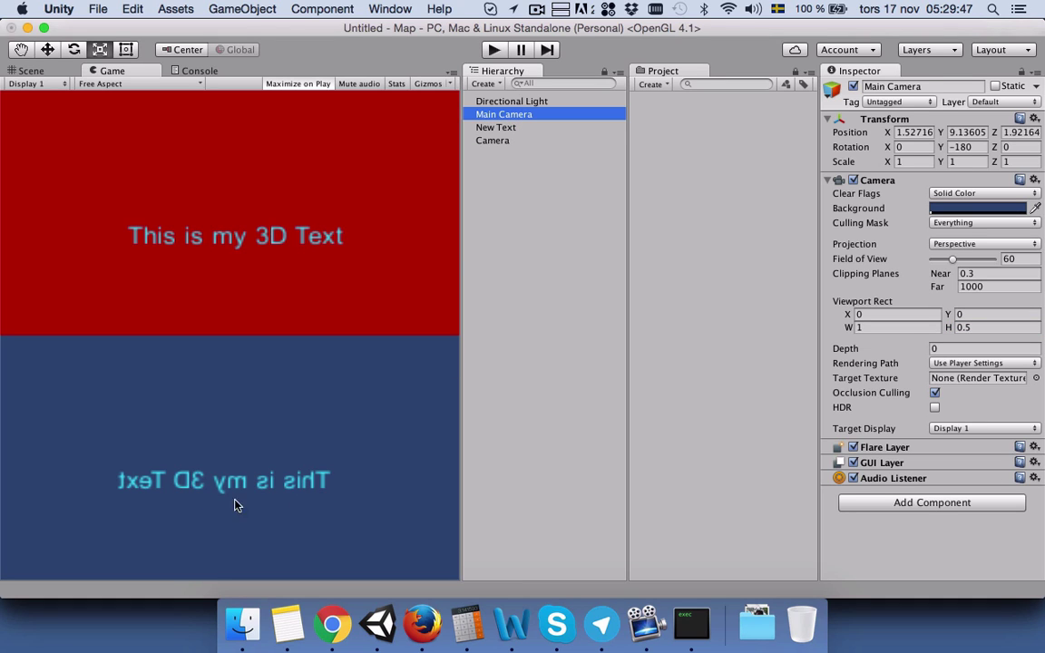
{"action": "left_click", "coordinate": [505, 143]}
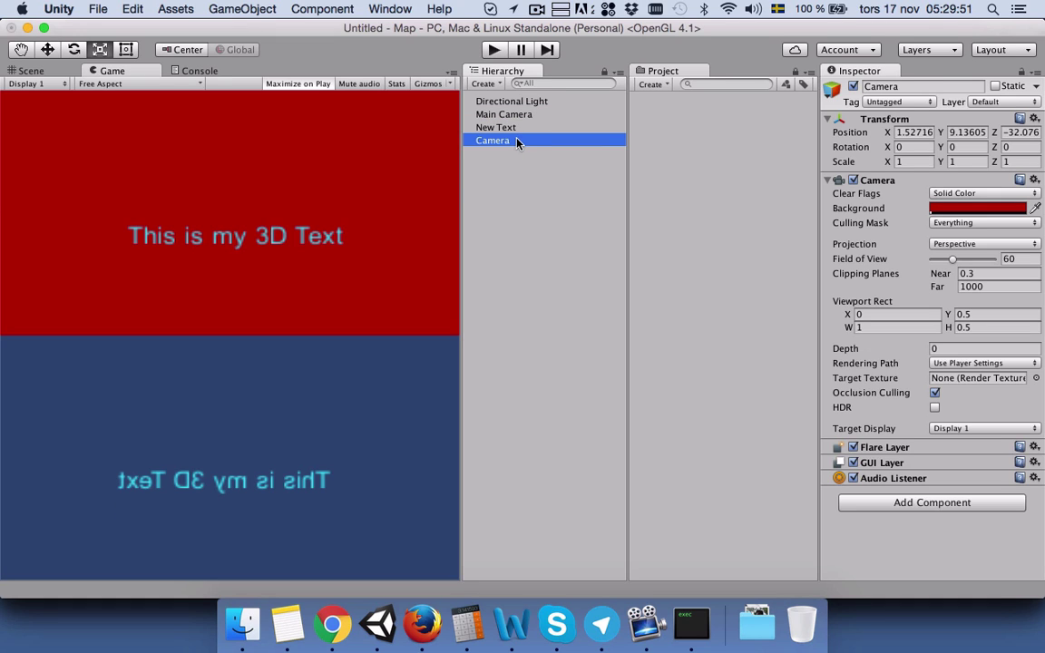